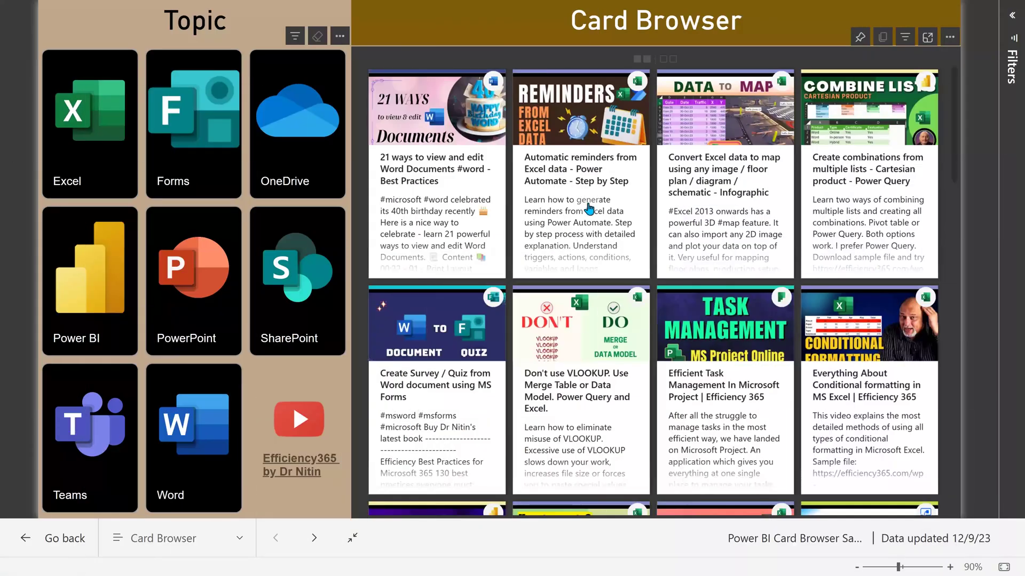
# Step: Preview the Automatic reminders video card and toggle between compact and large thumbnail layouts
pyautogui.click(588, 207)
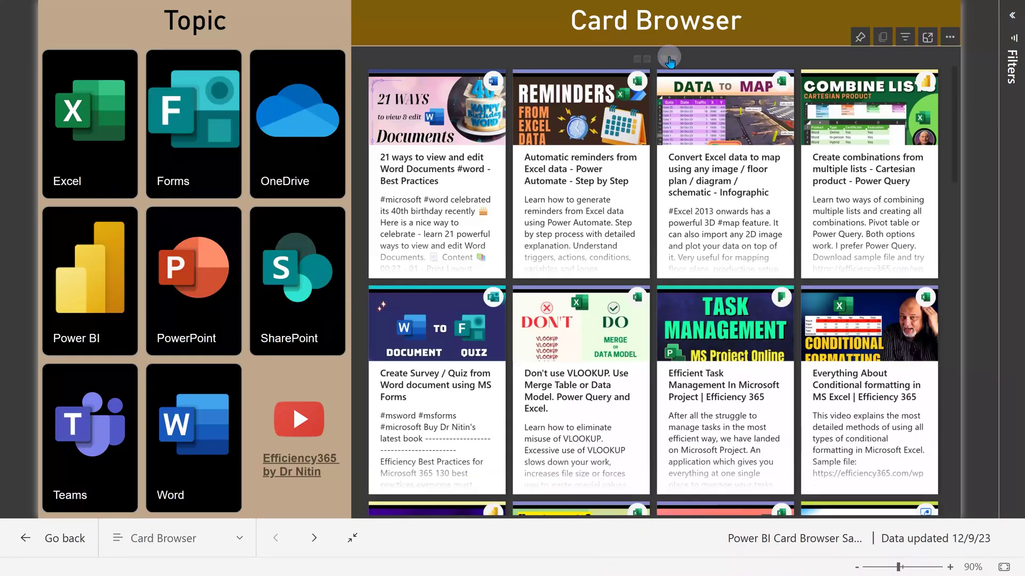
pyautogui.click(668, 59)
pyautogui.click(642, 61)
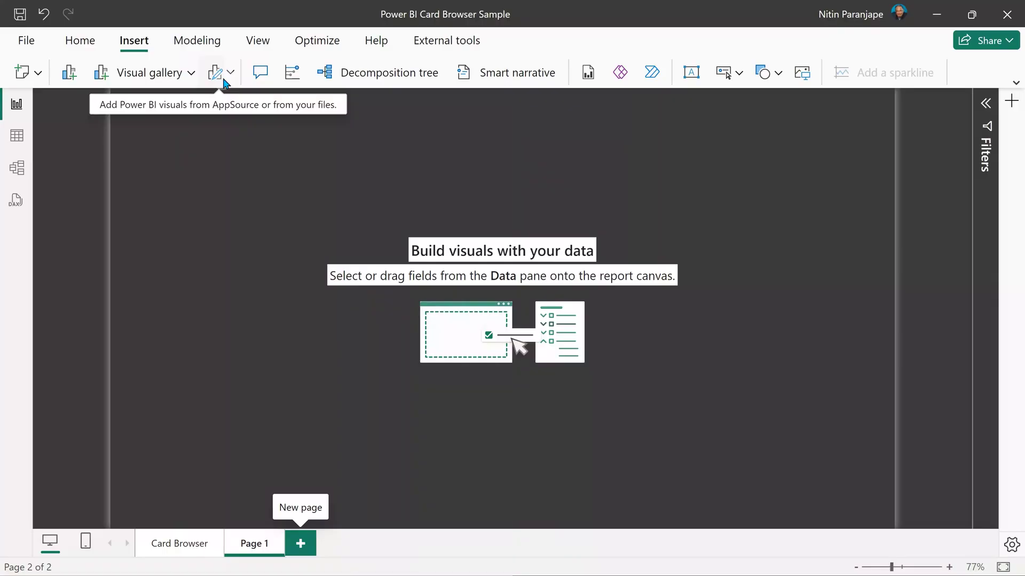
# Step: Add a Card Browser visual from the visual gallery and stretch it across most of Page 1
pyautogui.click(213, 71)
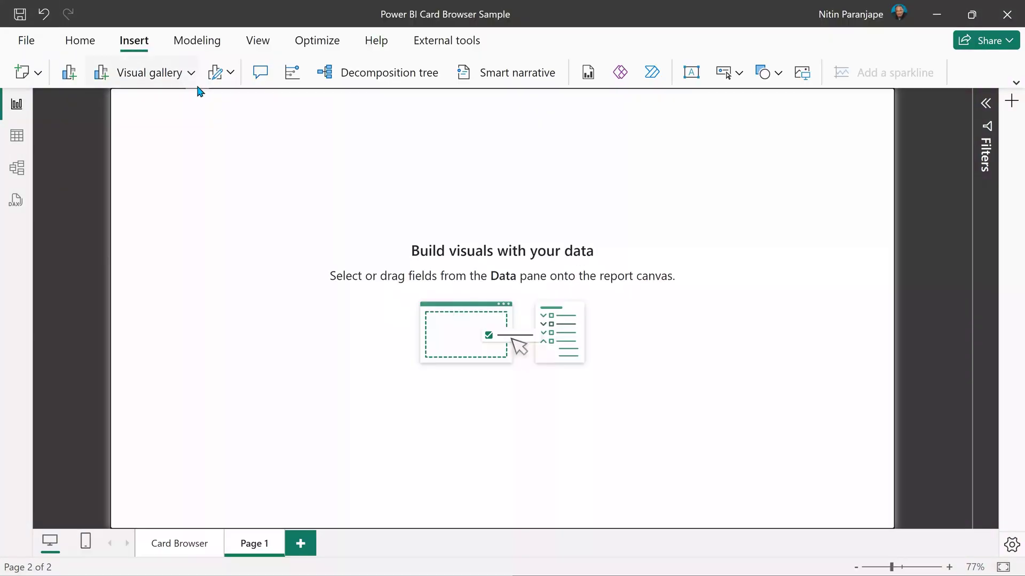
pyautogui.click(191, 73)
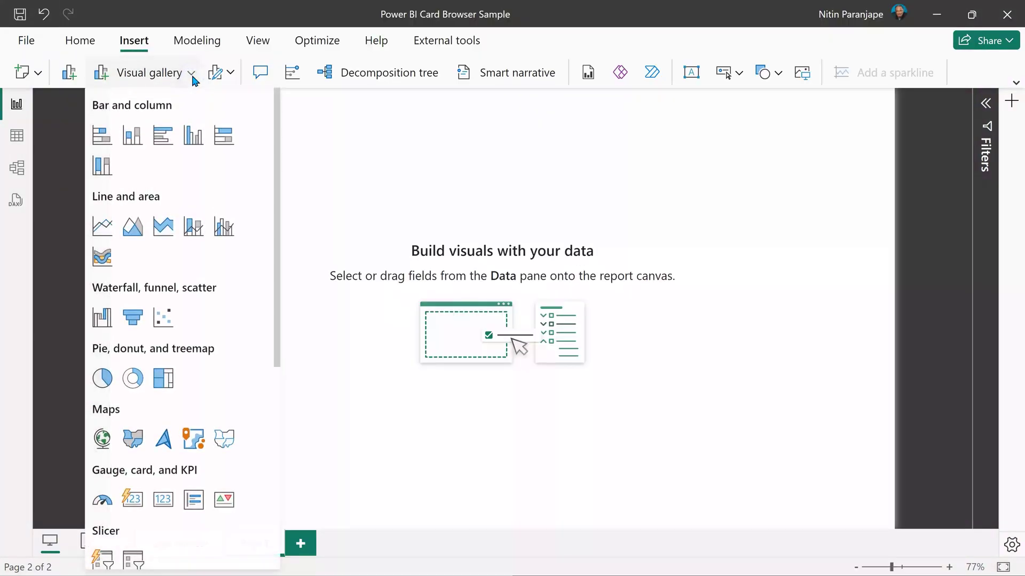
pyautogui.scroll(-5, 214, 141)
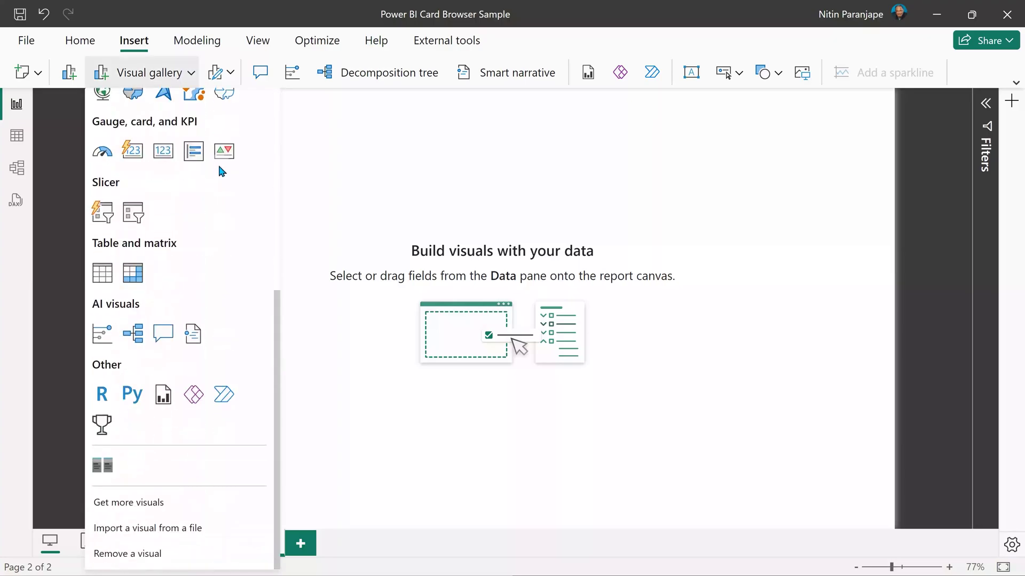
pyautogui.click(101, 466)
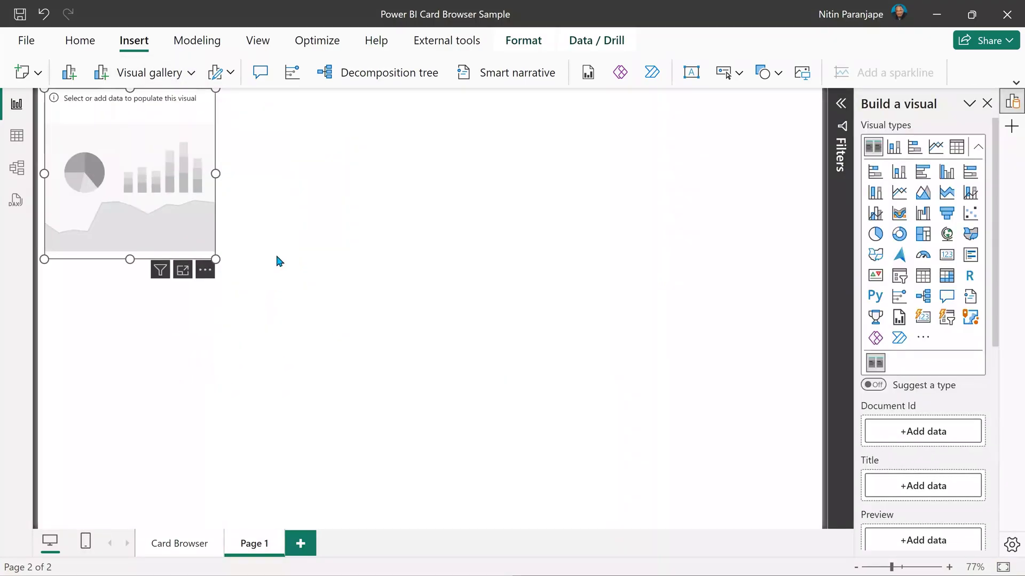
pyautogui.moveTo(216, 259); pyautogui.dragTo(722, 528)
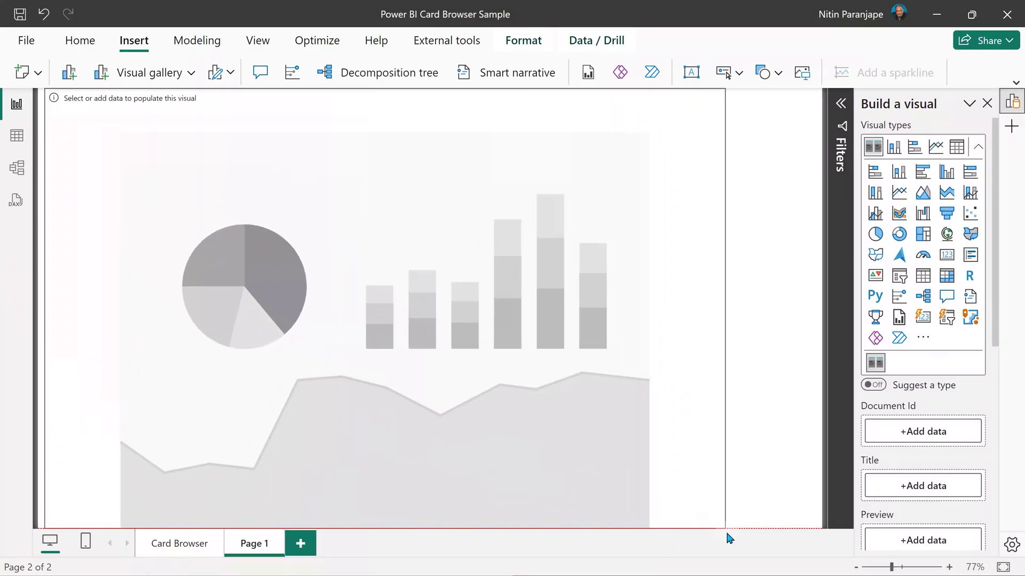
pyautogui.scroll(-4, 956, 420)
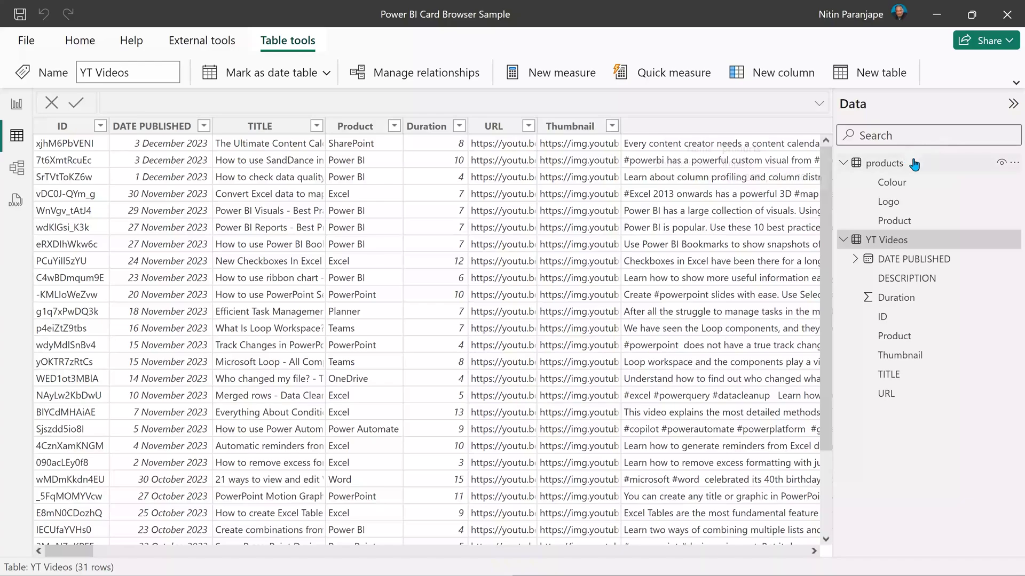
pyautogui.moveTo(895, 220)
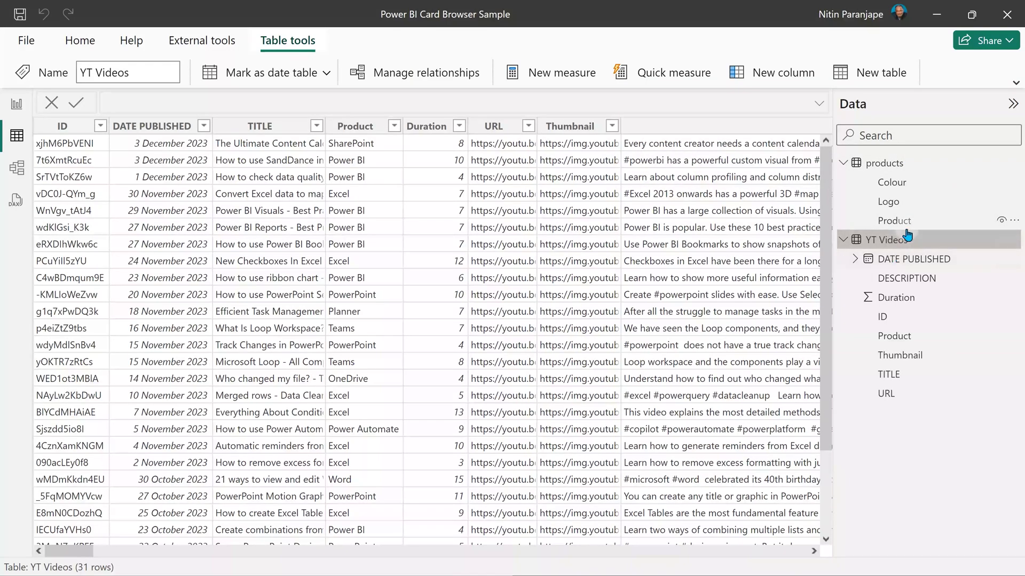
# Step: Inspect the products and YT Videos table rows, then select the Thumbnail column
pyautogui.click(884, 163)
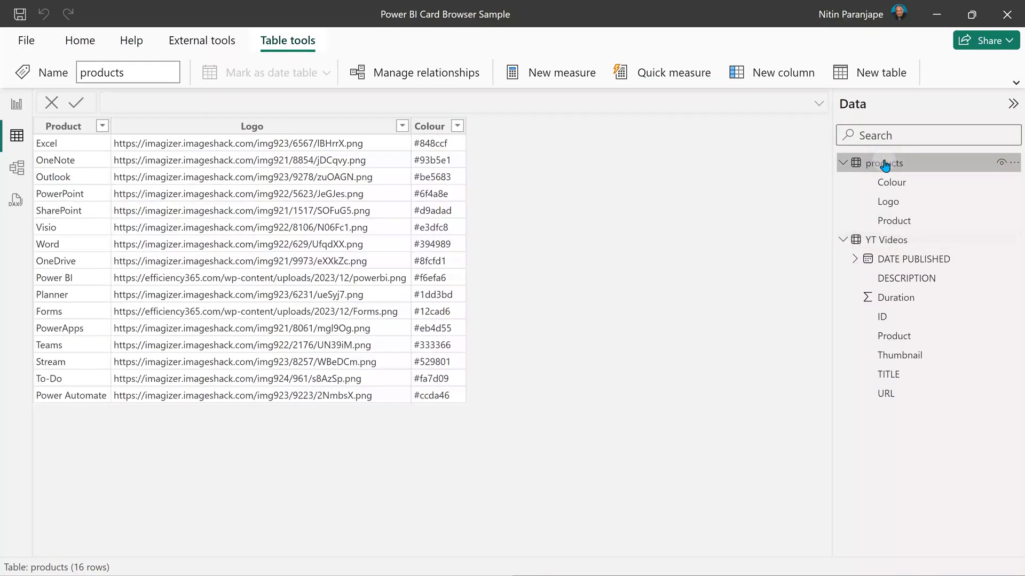
pyautogui.click(886, 240)
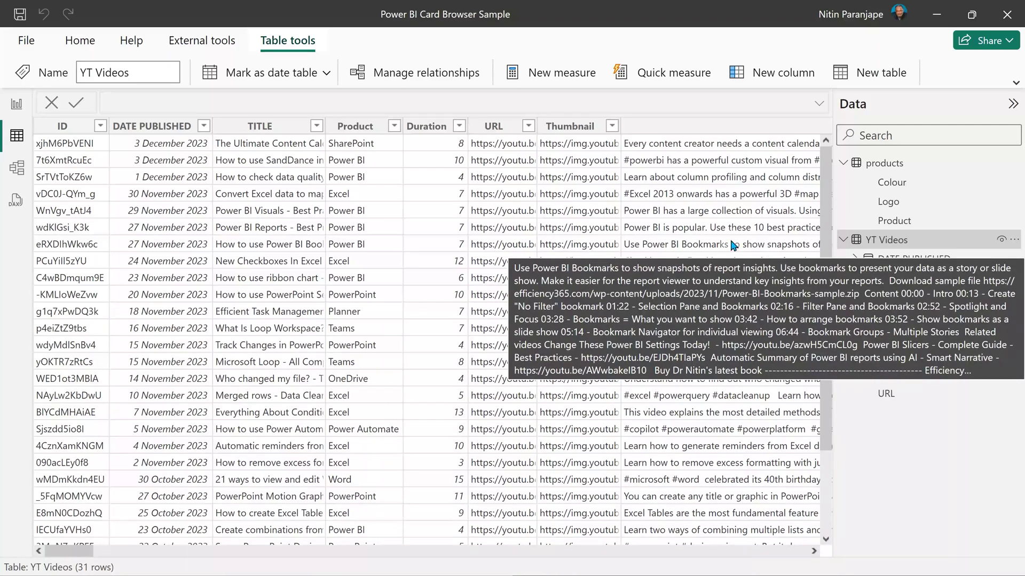
pyautogui.click(577, 189)
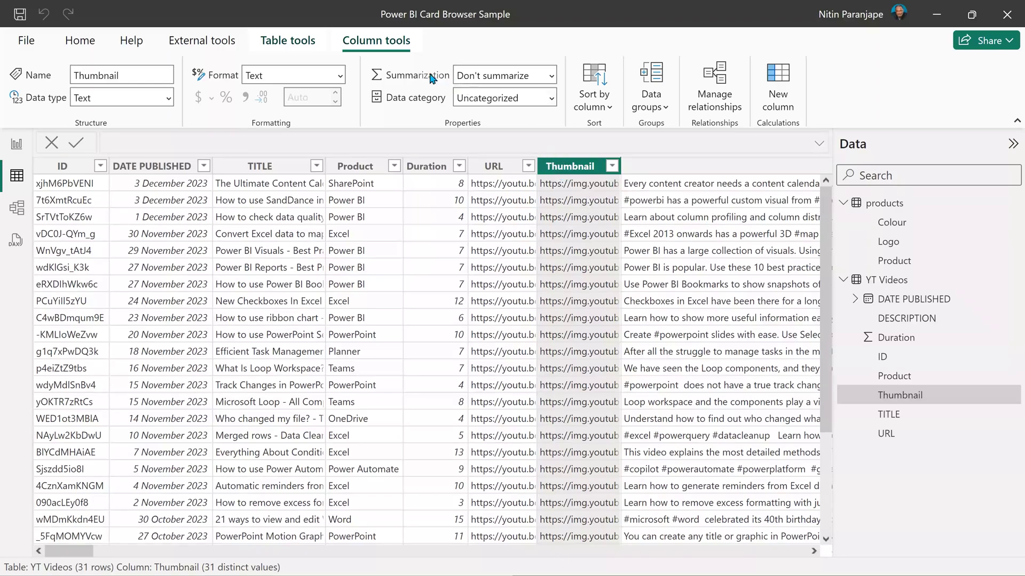
# Step: Set the Thumbnail column's data category to Image URL, then view the products table
pyautogui.click(551, 99)
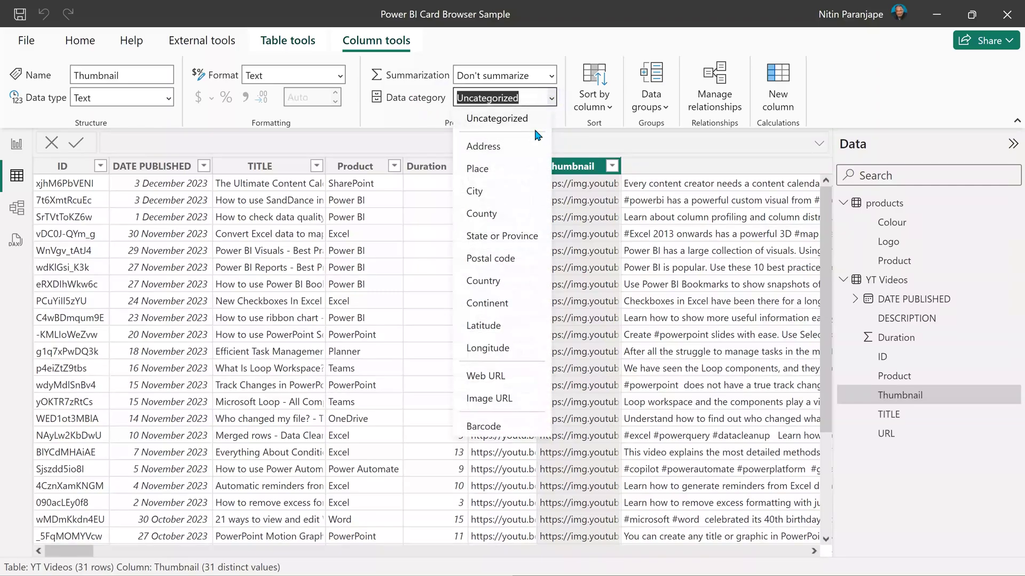
pyautogui.click(490, 400)
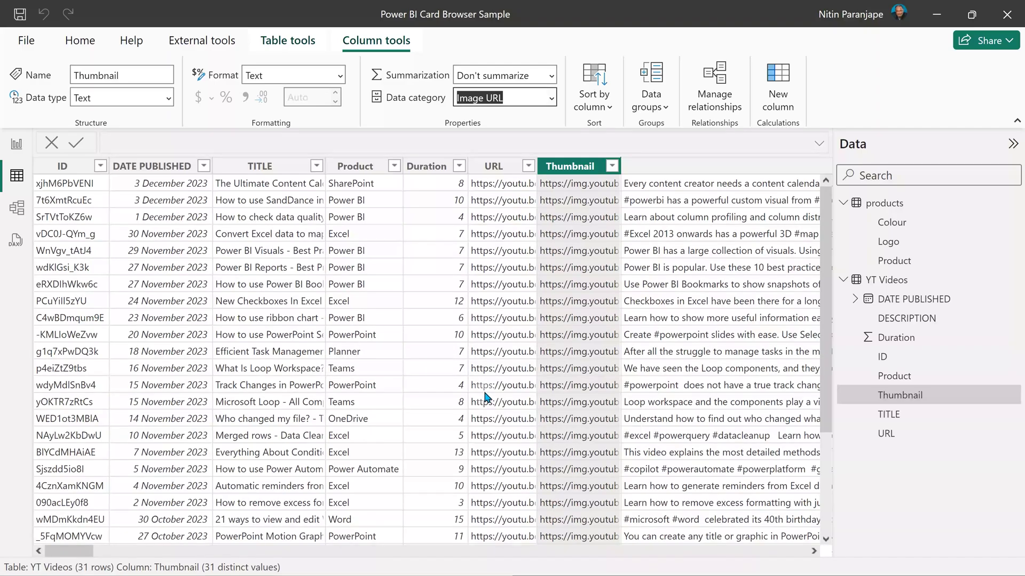
pyautogui.click(880, 204)
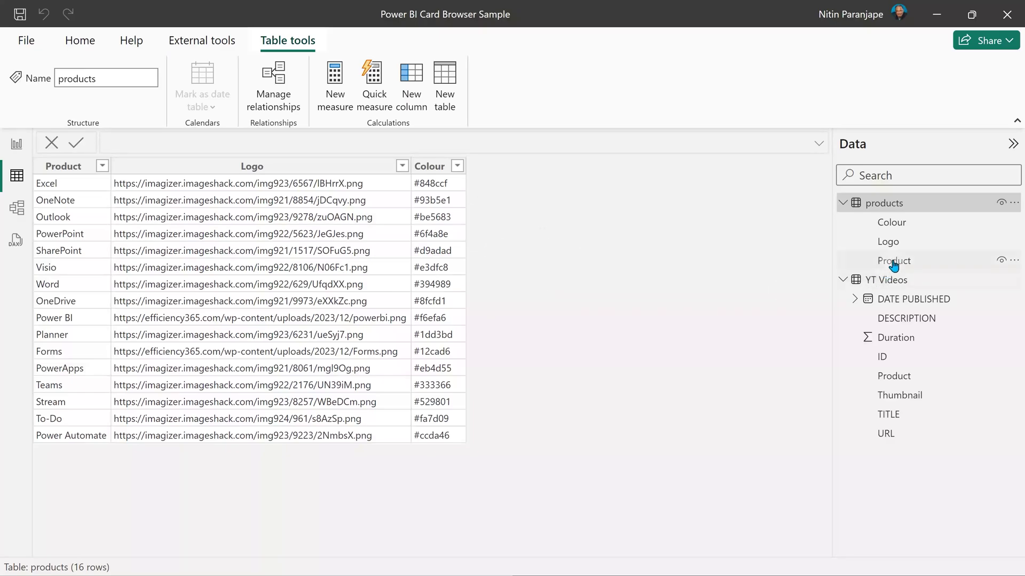
# Step: In Model view, link products.Product to YT Videos.Product as a many-to-one relationship
pyautogui.click(23, 216)
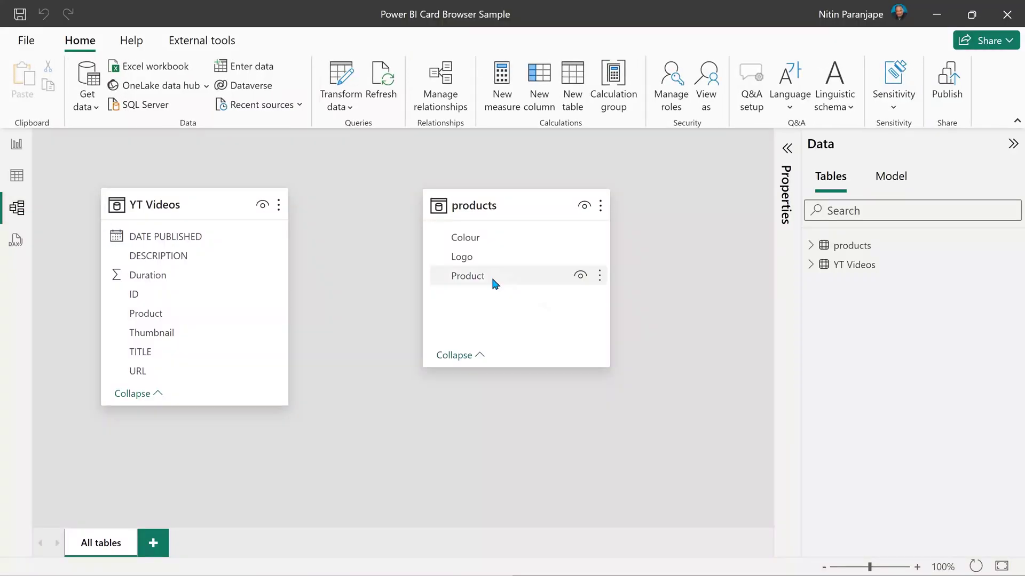
pyautogui.moveTo(485, 276); pyautogui.dragTo(193, 317)
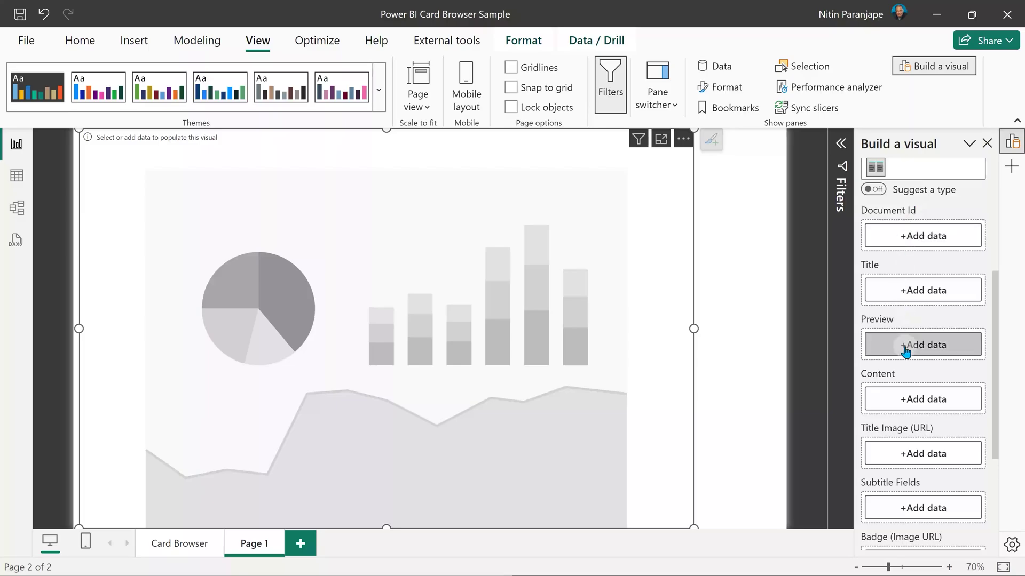
# Step: Show the Data pane and expand all tables to list the products and YT Videos fields
pyautogui.click(942, 245)
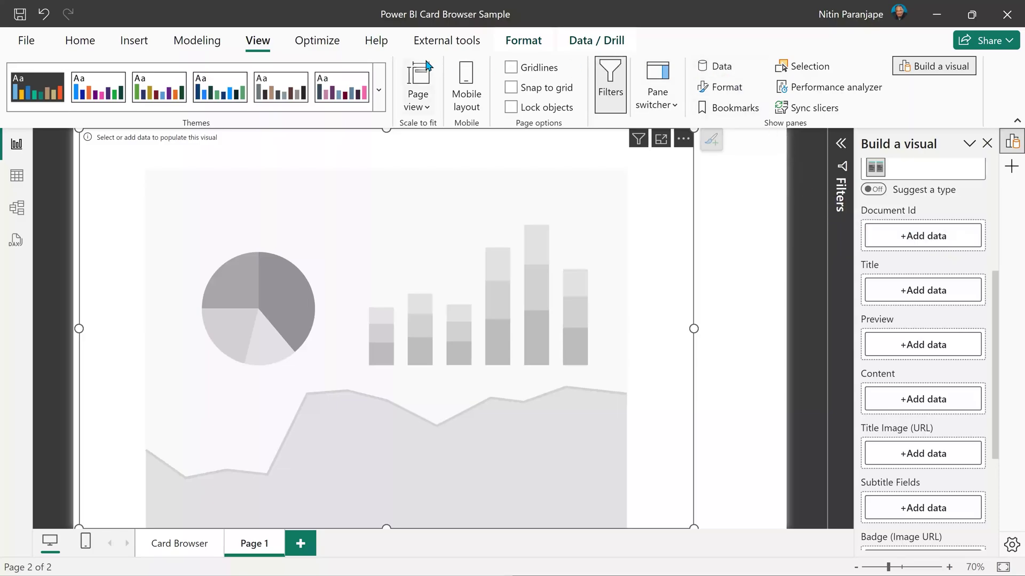
pyautogui.click(715, 66)
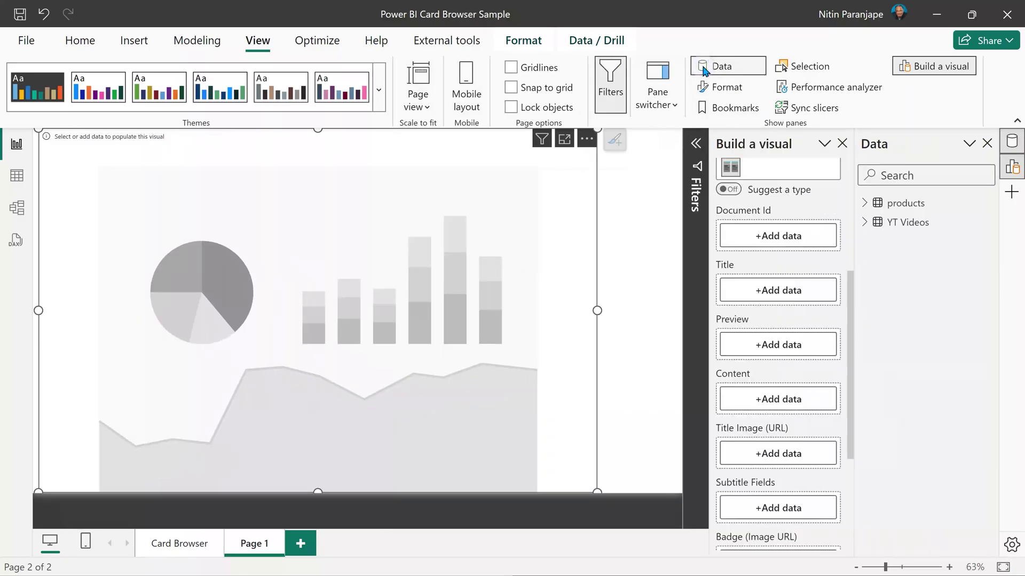
pyautogui.click(921, 204)
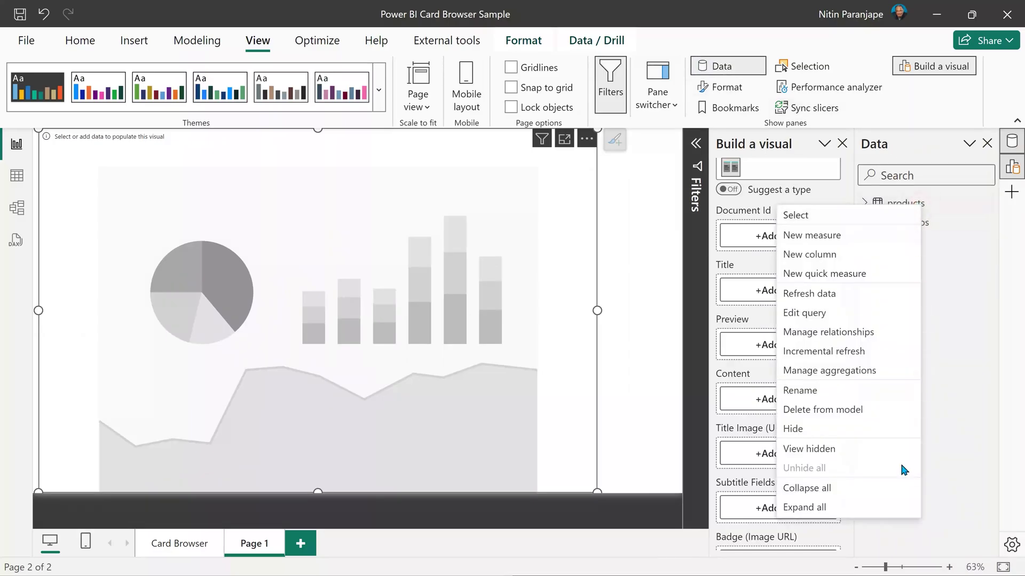
pyautogui.click(861, 509)
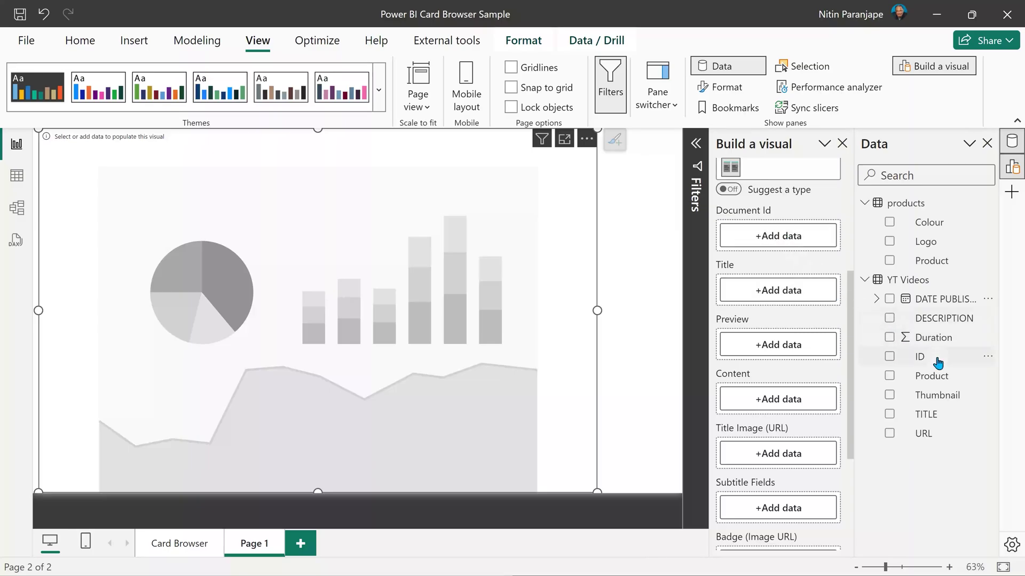
# Step: Map ID to Document Id, TITLE to the card title, and Logo to the card badges
pyautogui.moveTo(934, 357); pyautogui.dragTo(790, 244)
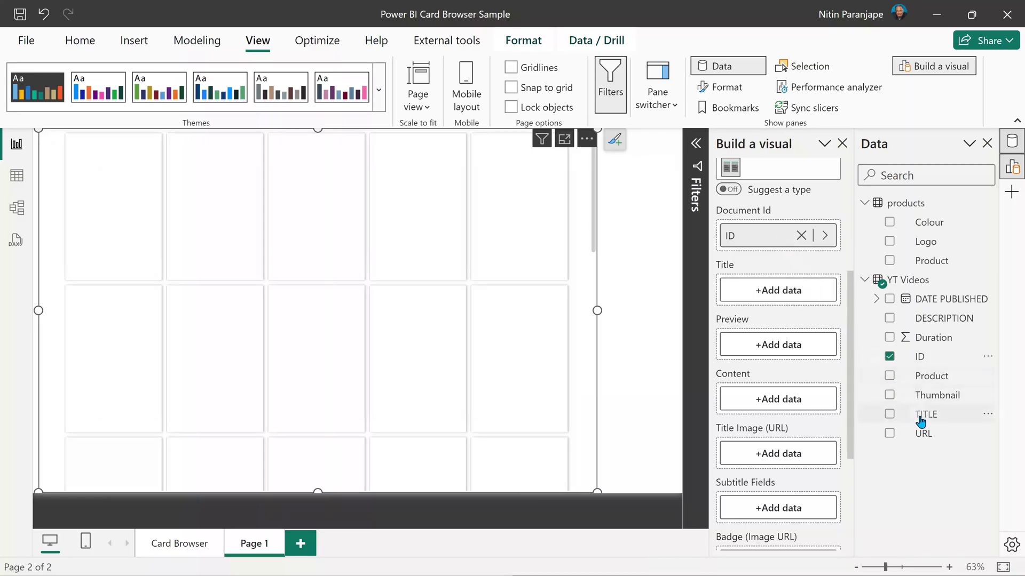
pyautogui.moveTo(918, 415); pyautogui.dragTo(795, 299)
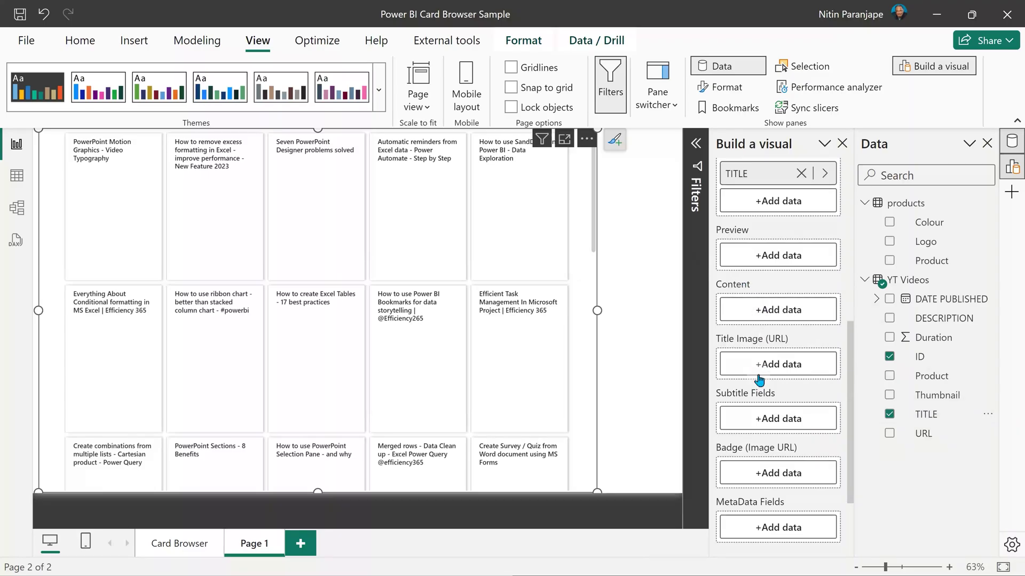
pyautogui.click(763, 365)
pyautogui.click(776, 364)
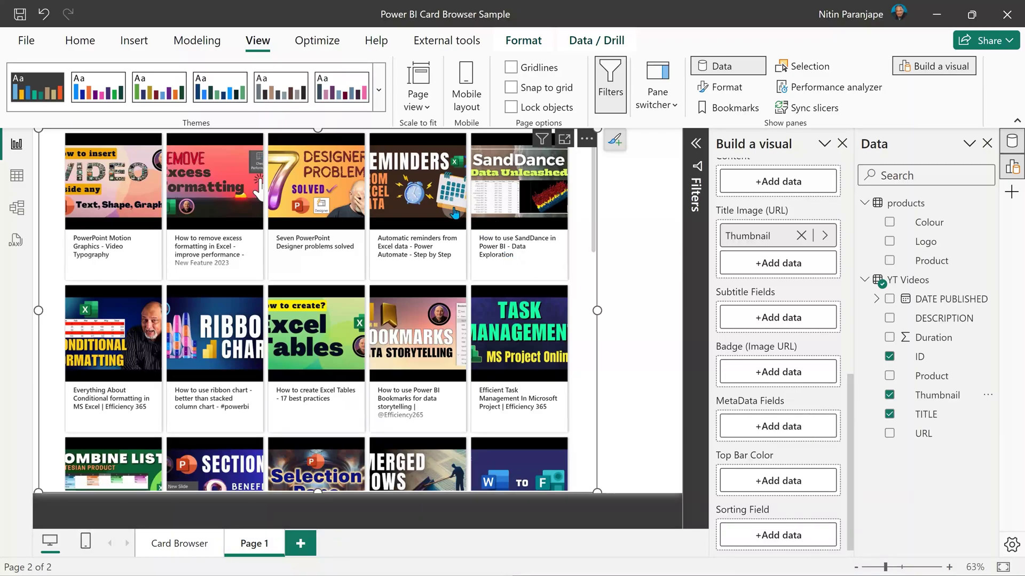
pyautogui.click(941, 242)
pyautogui.moveTo(941, 242); pyautogui.dragTo(783, 376)
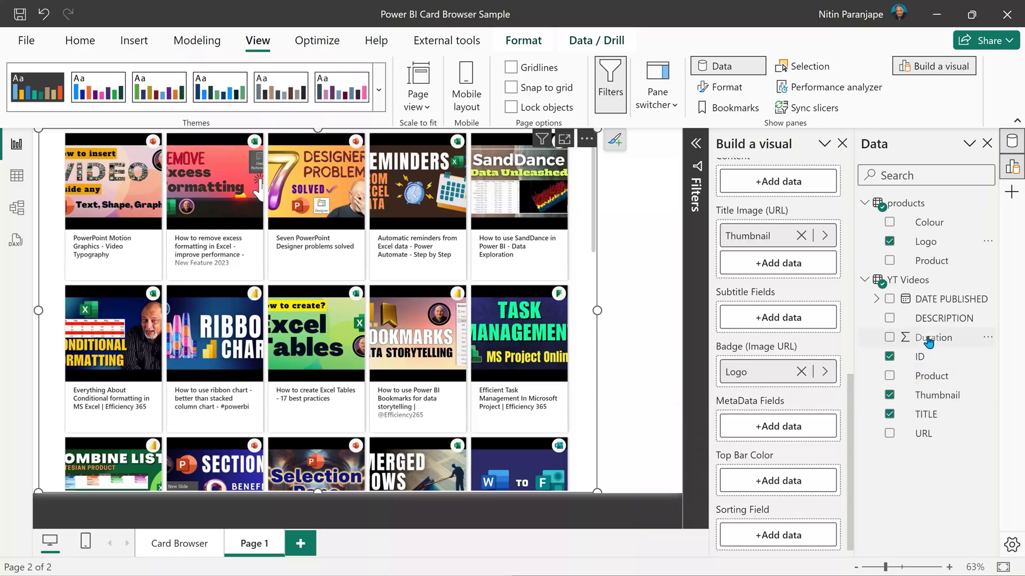
pyautogui.scroll(3, 817, 288)
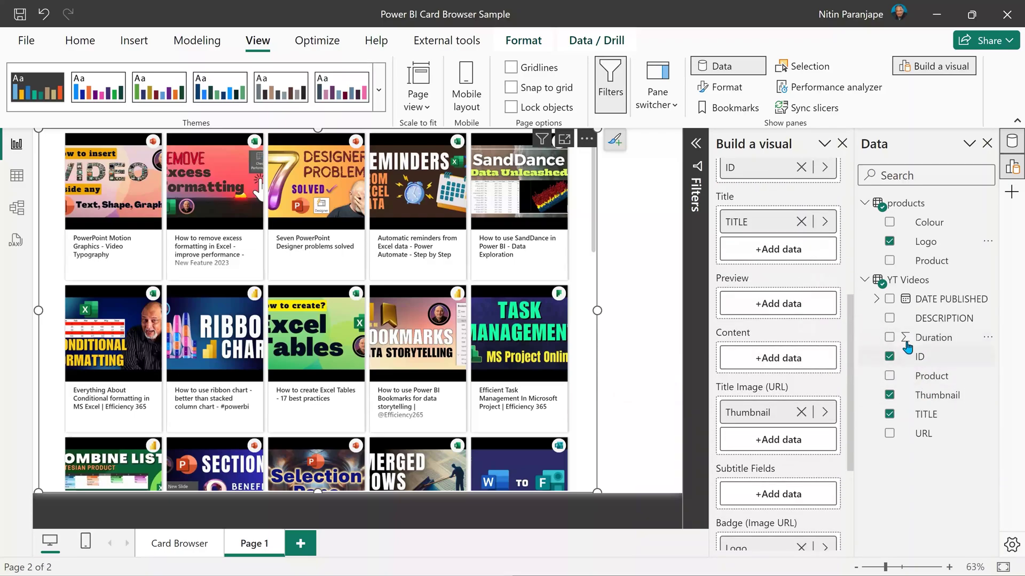
# Step: Put DESCRIPTION in Content, Duration as subtitle, and TITLE, Product, Duration, URL as metadata
pyautogui.moveTo(910, 319); pyautogui.dragTo(771, 366)
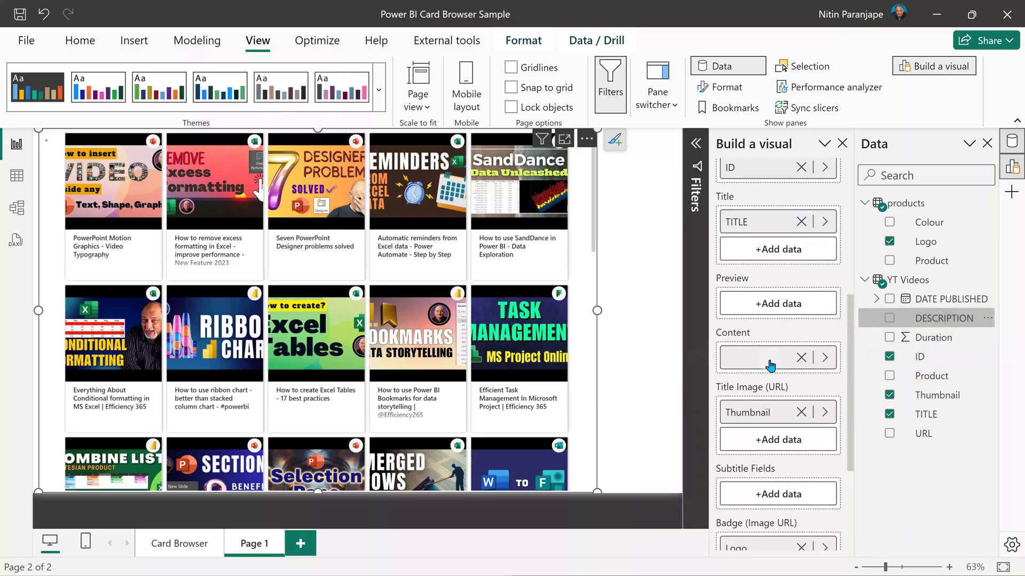
pyautogui.moveTo(933, 338)
pyautogui.mouseDown()
pyautogui.moveTo(803, 493)
pyautogui.moveTo(779, 493)
pyautogui.mouseUp()
pyautogui.scroll(-3, 778, 481)
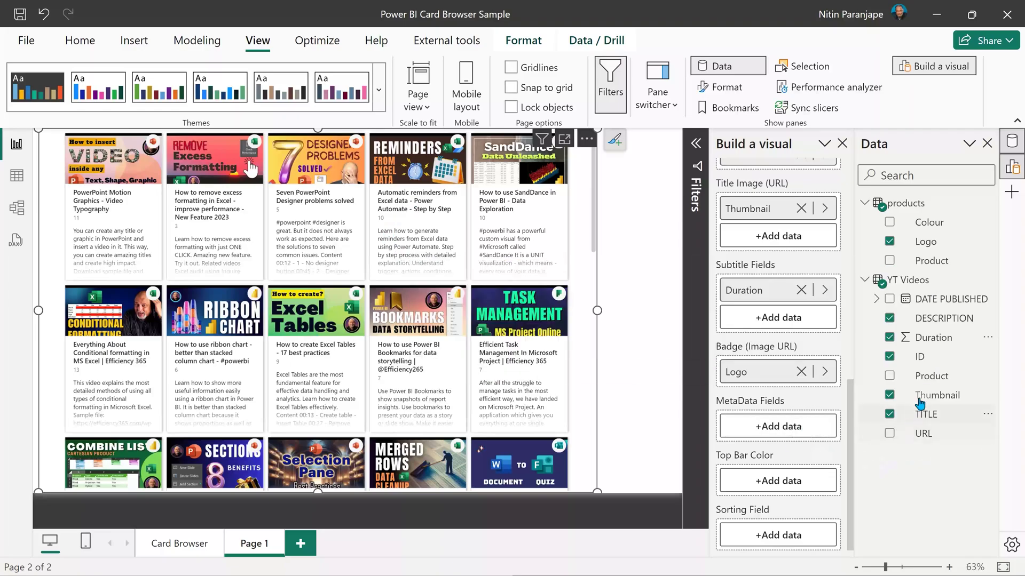
pyautogui.moveTo(922, 420); pyautogui.dragTo(778, 426)
pyautogui.moveTo(931, 376); pyautogui.dragTo(778, 426)
pyautogui.moveTo(933, 338); pyautogui.dragTo(778, 463)
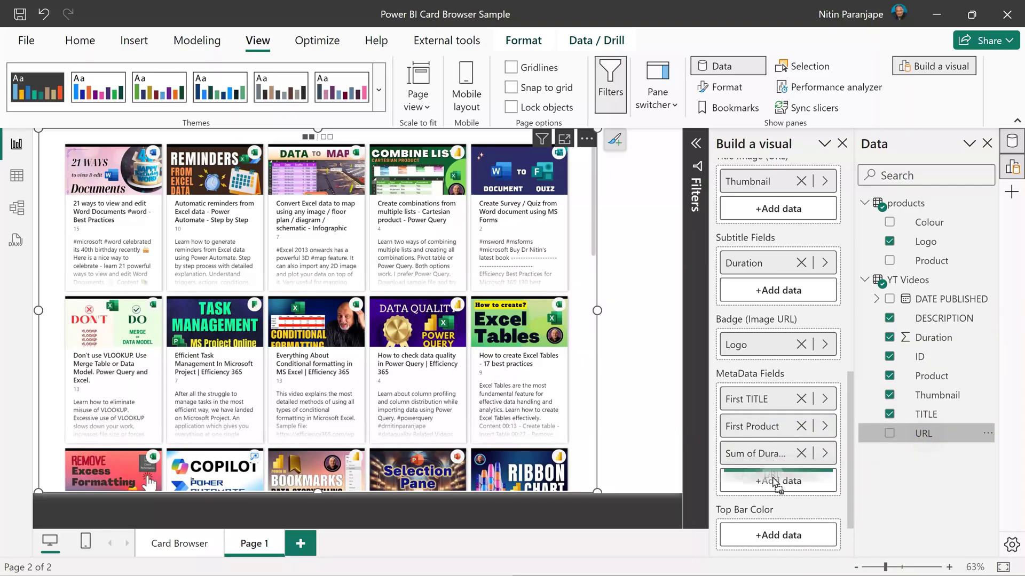
pyautogui.moveTo(924, 434); pyautogui.dragTo(778, 481)
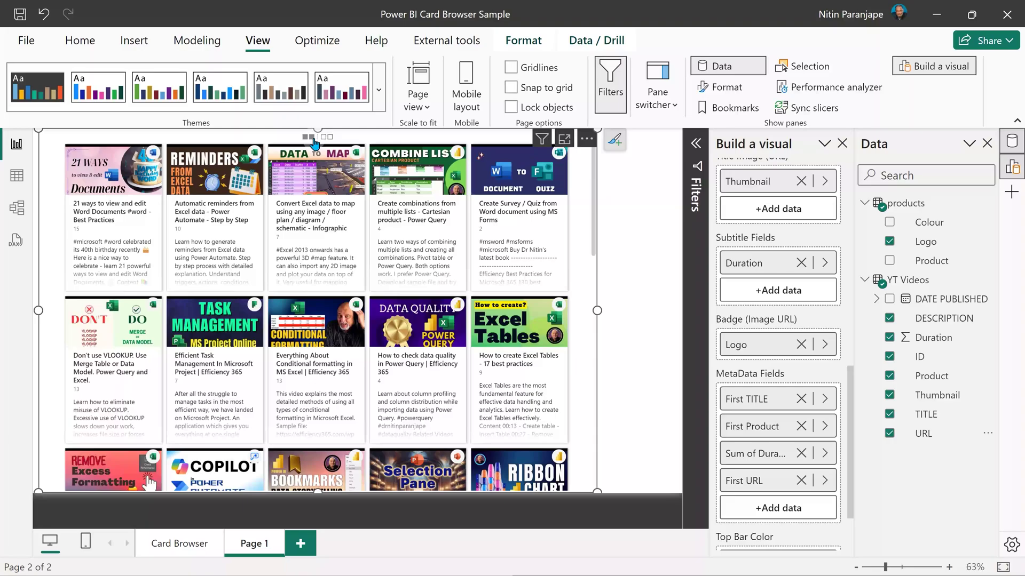
# Step: Drag the products Colour field into Top Bar Color so each card's bar matches its product
pyautogui.click(325, 137)
pyautogui.click(307, 137)
pyautogui.scroll(-2, 757, 401)
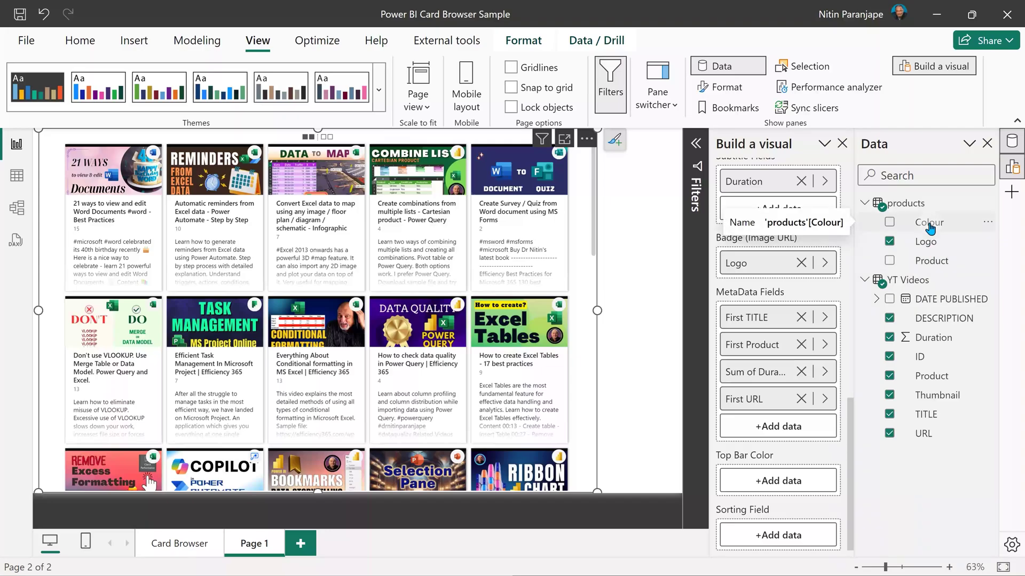
pyautogui.moveTo(929, 227); pyautogui.dragTo(816, 481)
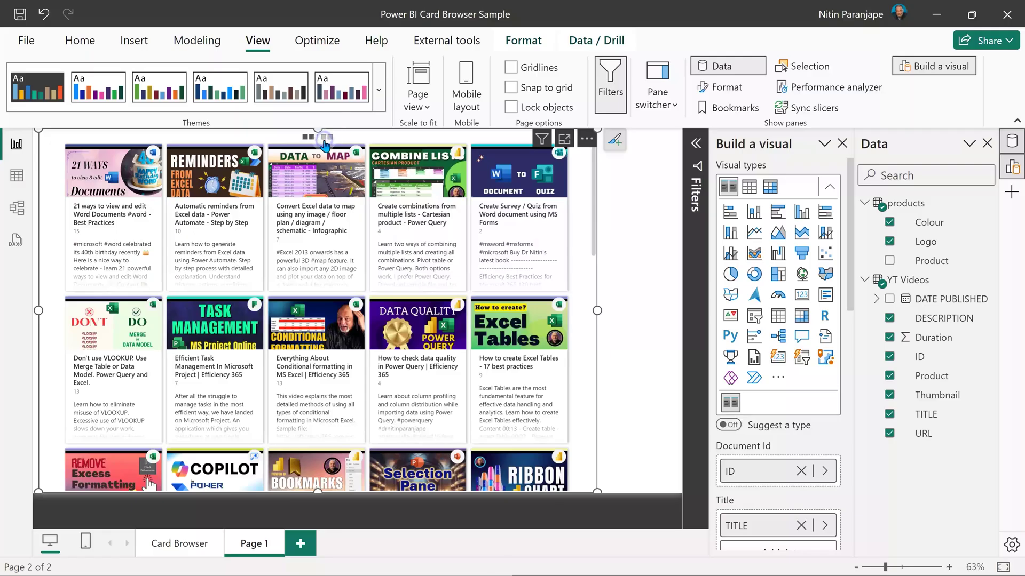
# Step: Expand the Automatic reminders and data quality video details, then switch cards to the metadata page
pyautogui.click(310, 137)
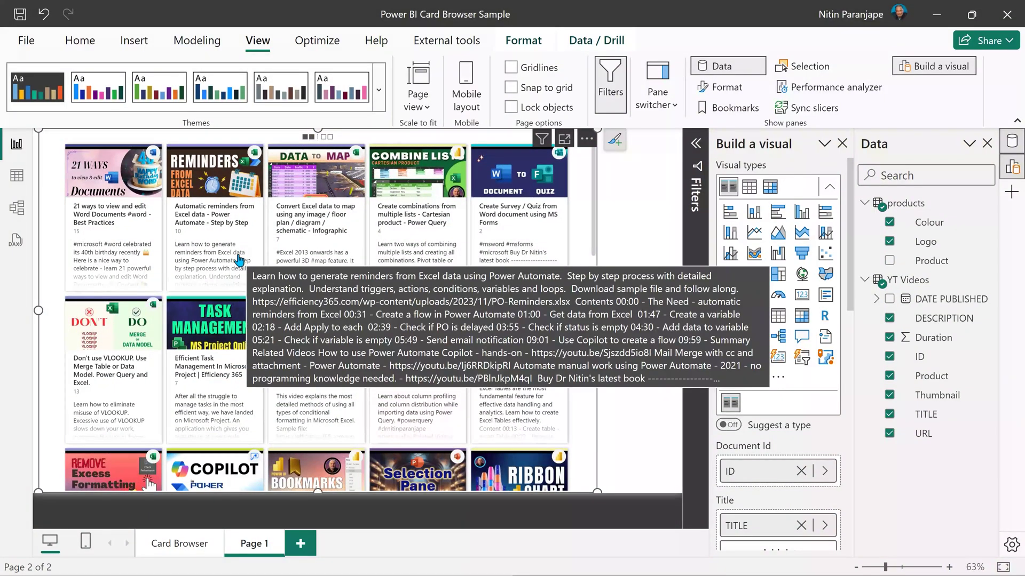
pyautogui.click(238, 260)
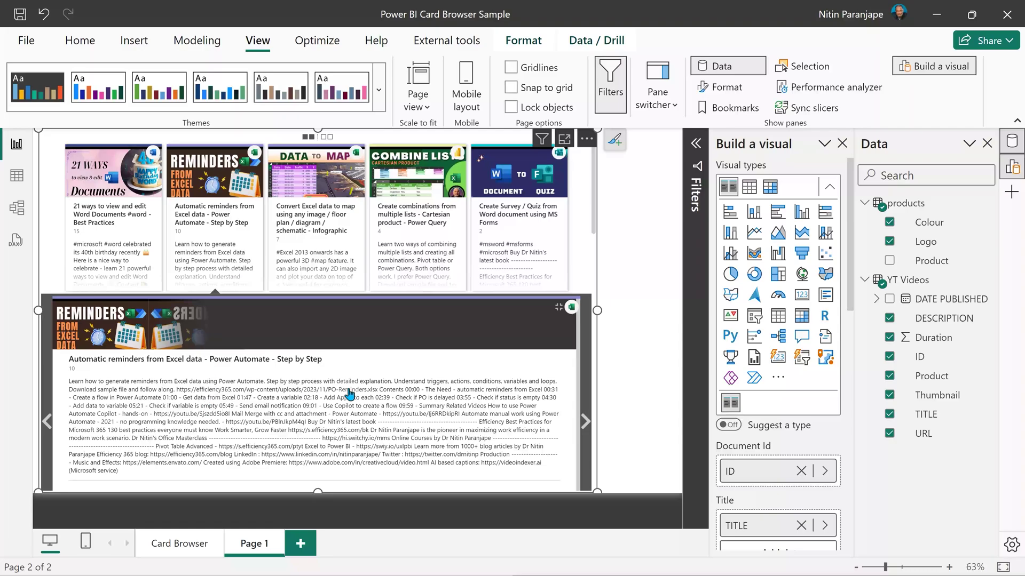
pyautogui.scroll(-1, 350, 394)
pyautogui.scroll(-5, 487, 426)
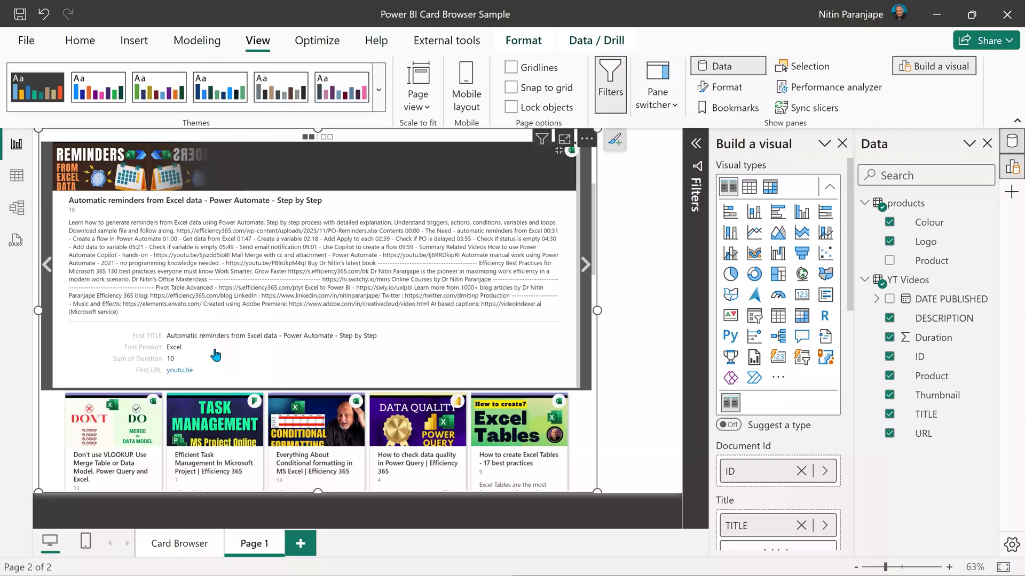
pyautogui.click(411, 421)
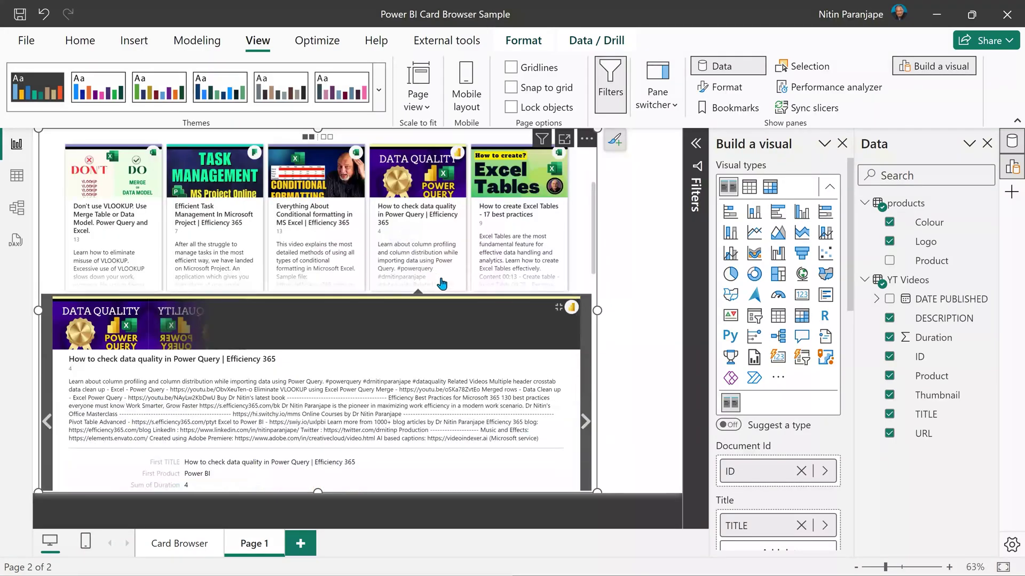
pyautogui.click(558, 307)
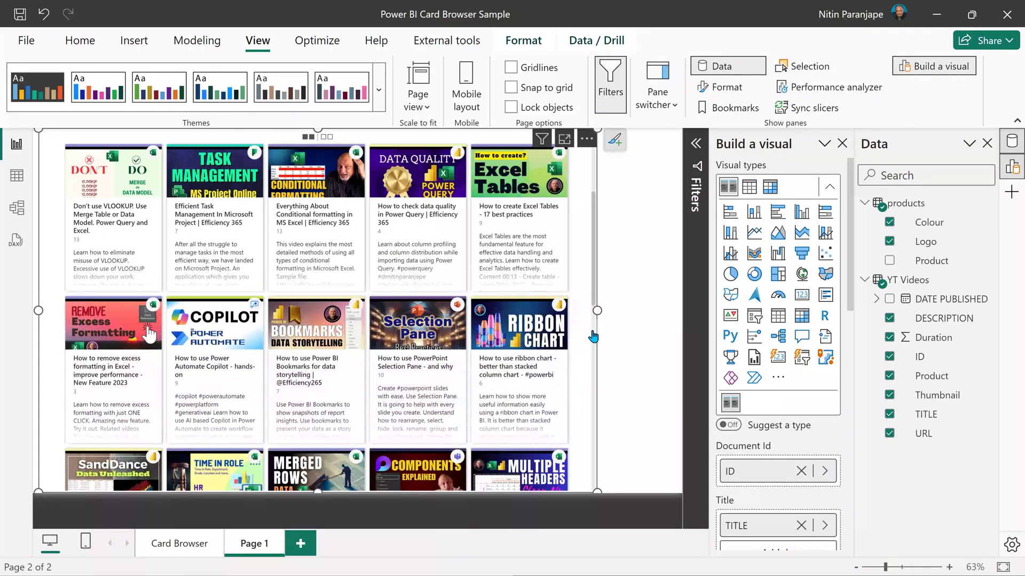
pyautogui.click(327, 137)
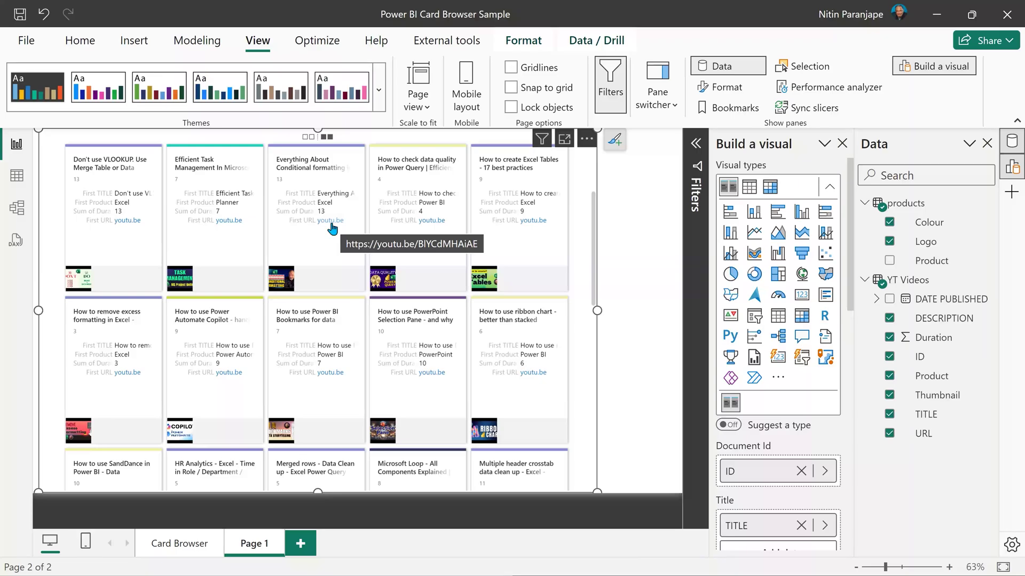
# Step: Open a card's youtu.be link in the web browser, confirming the Open Browser prompt
pyautogui.click(331, 222)
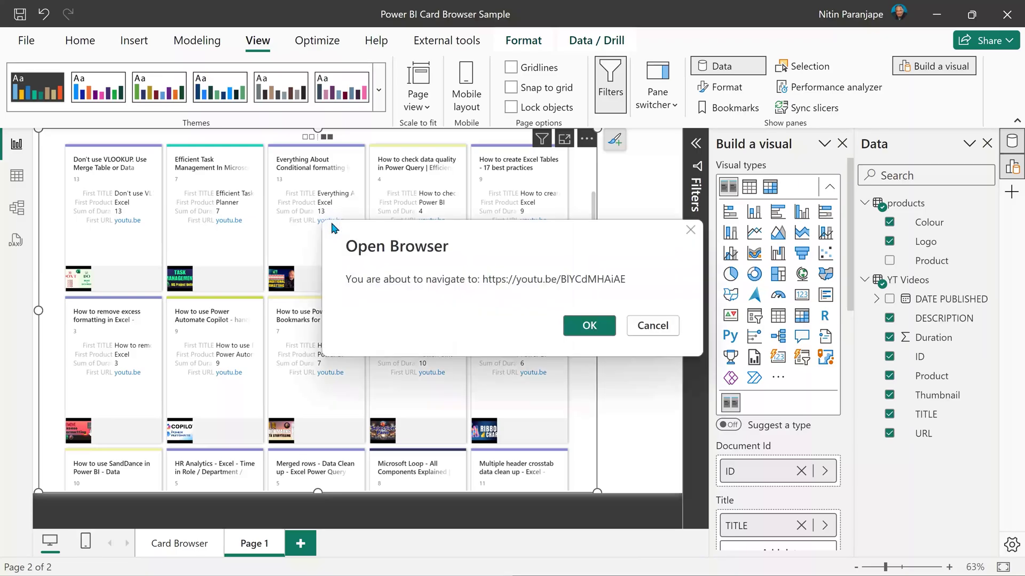
pyautogui.click(589, 326)
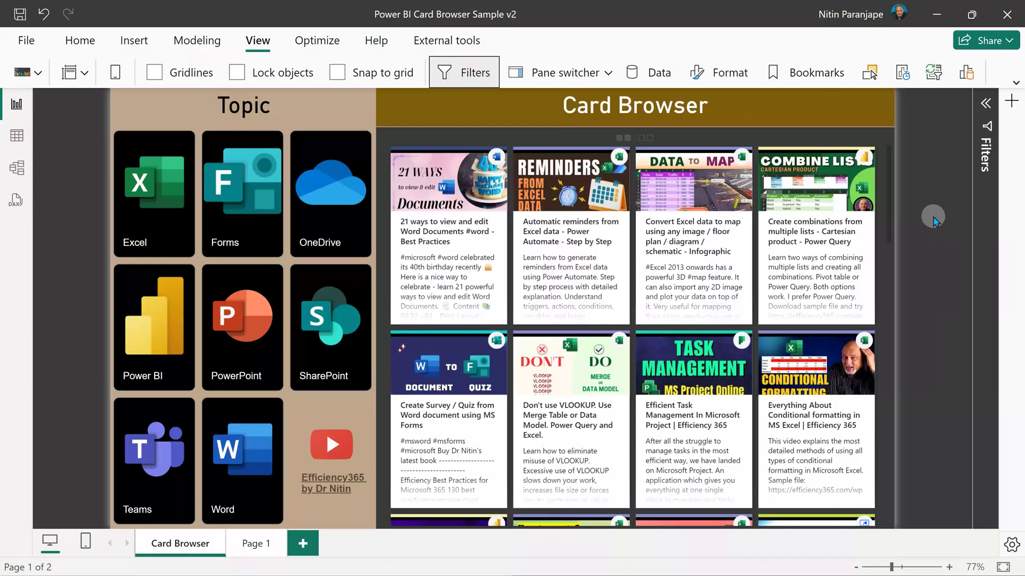
# Step: Use the Topic slicer to filter cards to PowerPoint, then Power BI, then Excel videos
pyautogui.moveTo(243, 321)
pyautogui.click(187, 134)
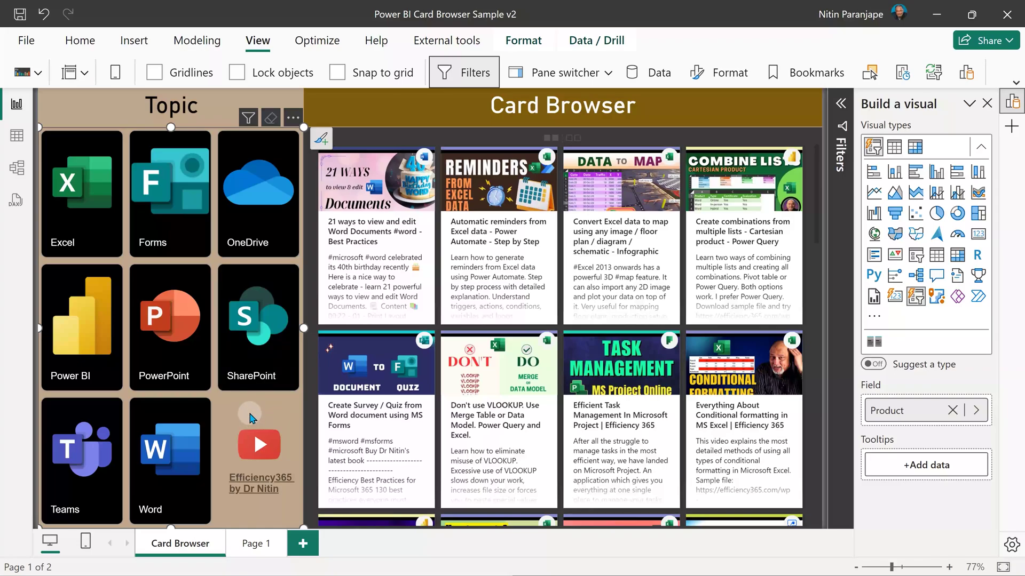
pyautogui.click(203, 377)
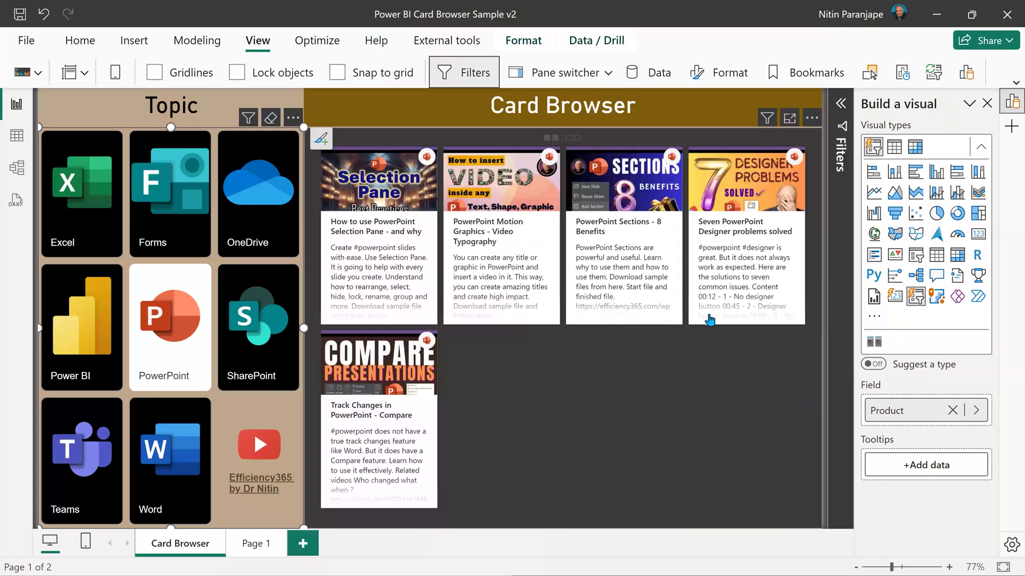
pyautogui.click(79, 366)
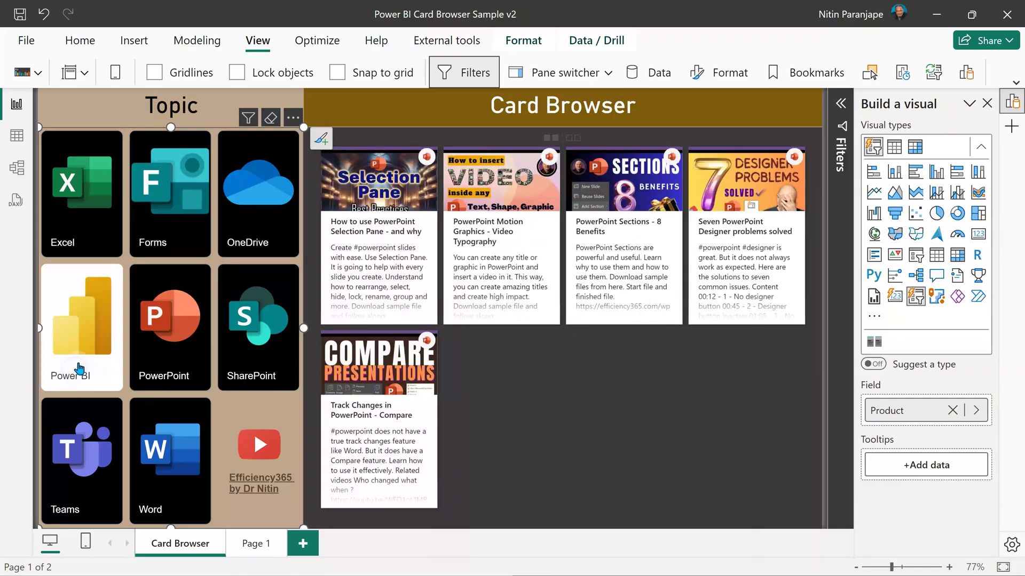
pyautogui.click(98, 243)
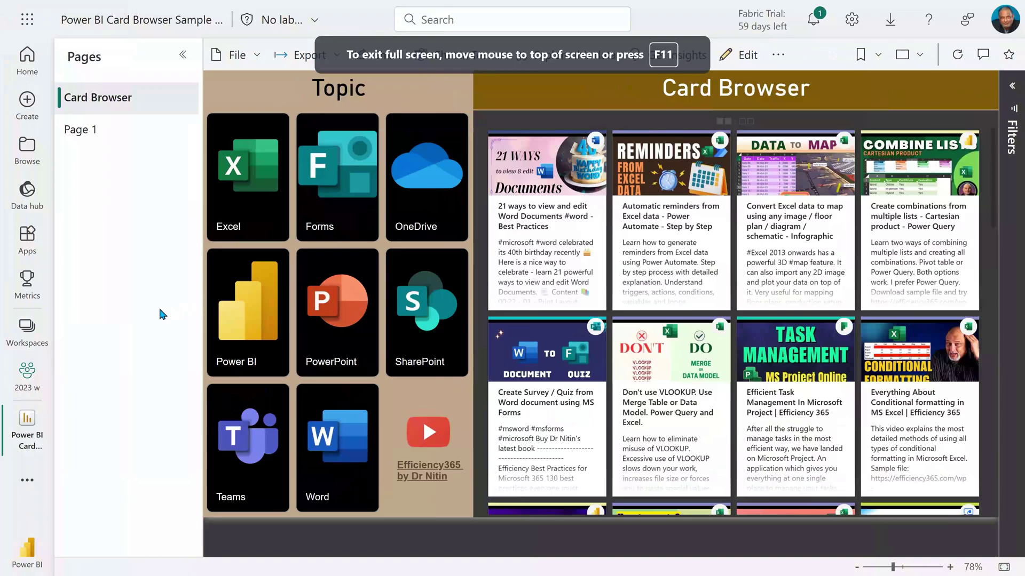
# Step: Publish the report publicly via File > Embed report > Publish to web and copy the link
pyautogui.click(256, 51)
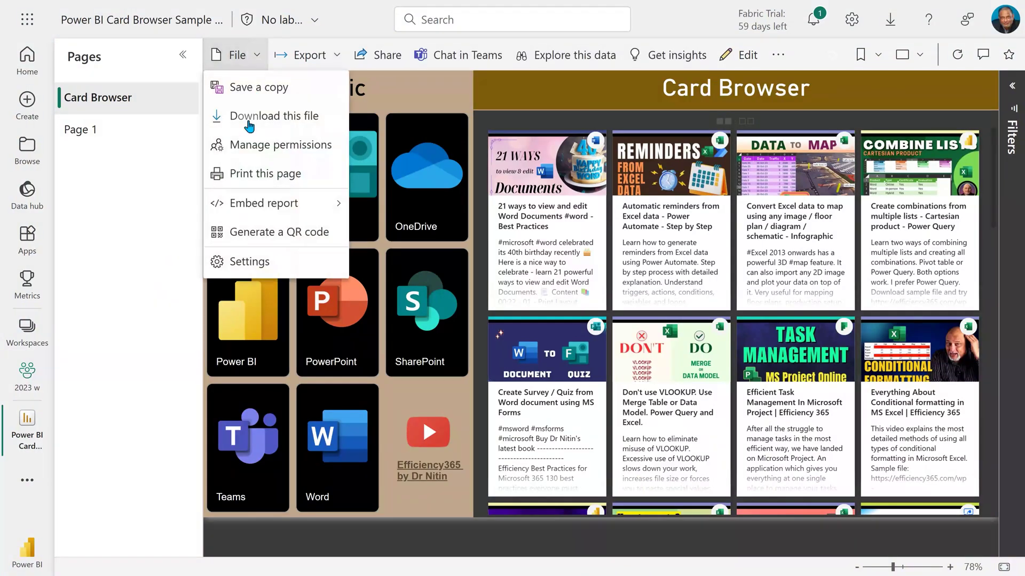
pyautogui.moveTo(264, 202)
pyautogui.click(416, 262)
pyautogui.click(447, 164)
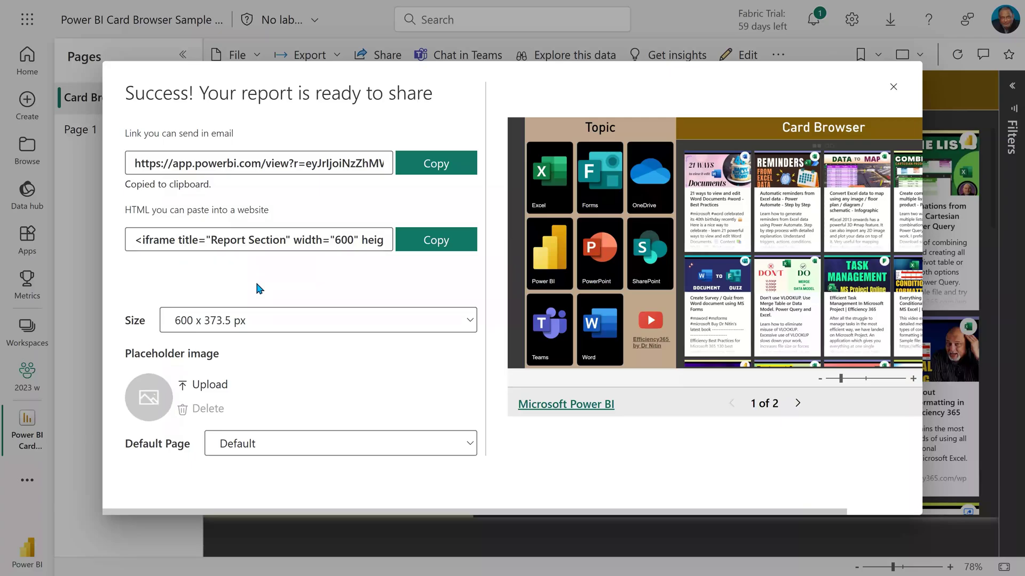
# Step: Load the copied public report link in a new private Edge window
pyautogui.hotkey('ctrl', 'shift', 'n')
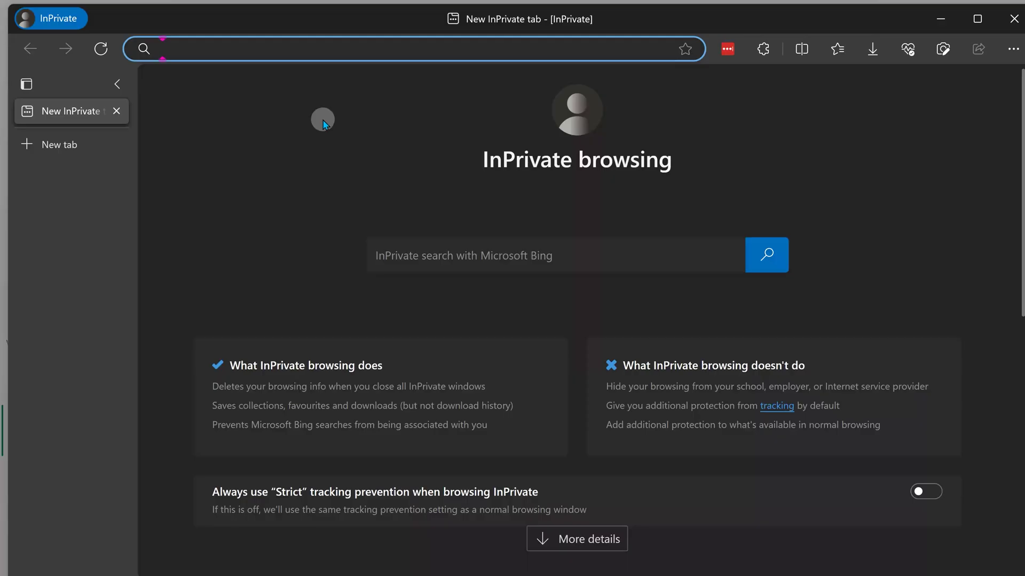
pyautogui.hotkey('ctrl', 'v')
pyautogui.press('Return')
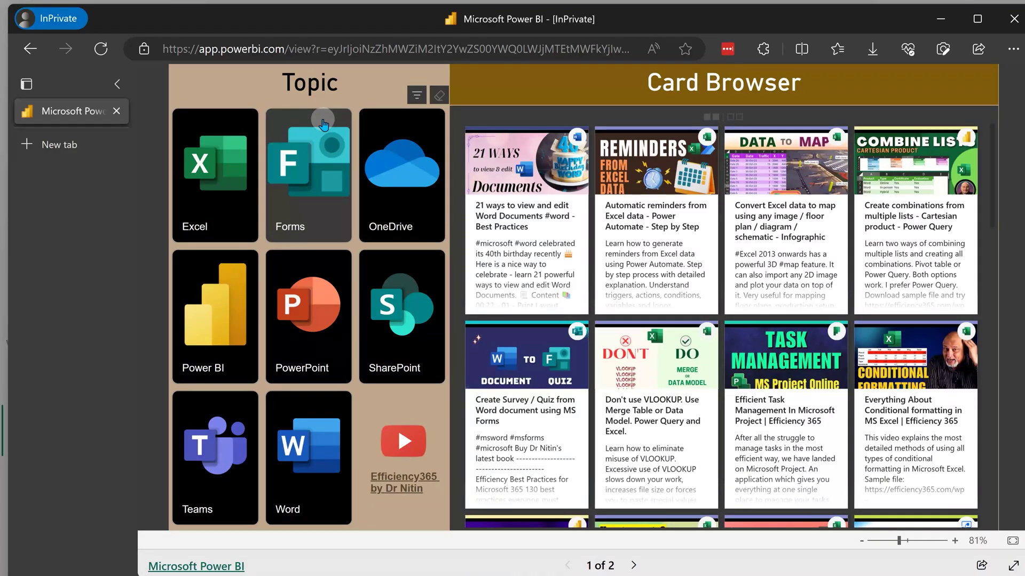
pyautogui.moveTo(852, 284)
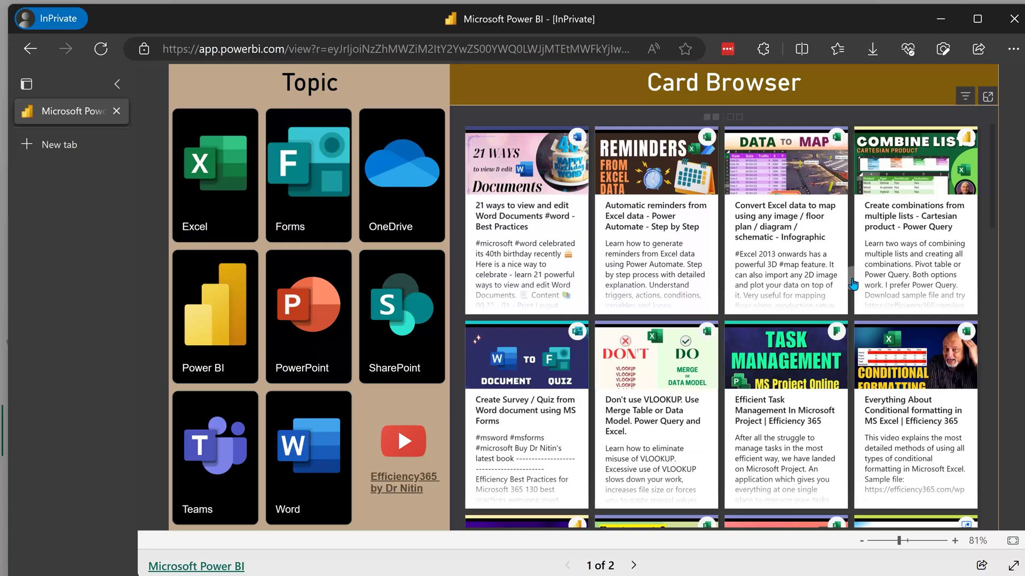
# Step: Expand and close the Automatic reminders video card's details, then clear the Excel topic filter
pyautogui.click(678, 267)
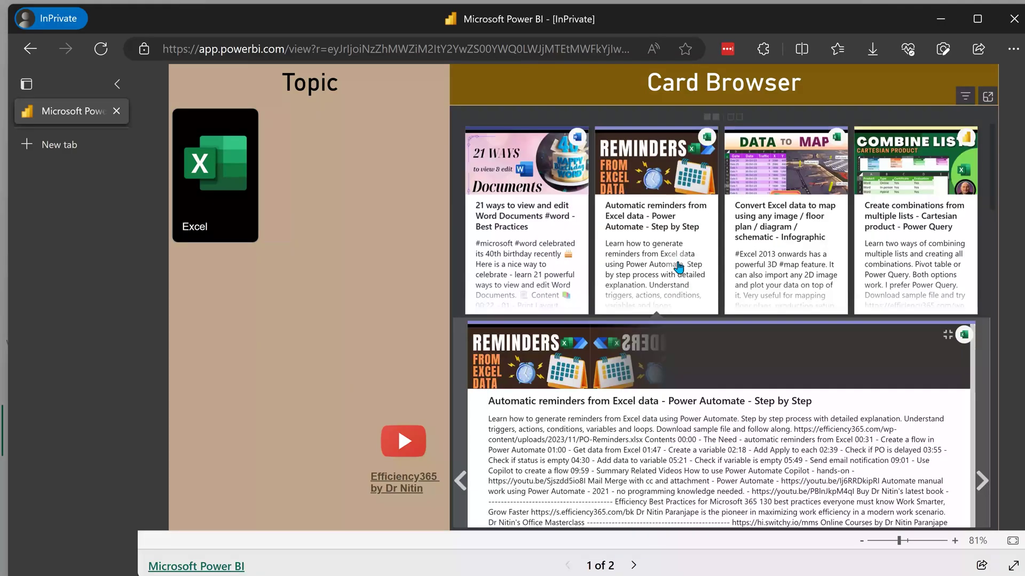
pyautogui.click(224, 179)
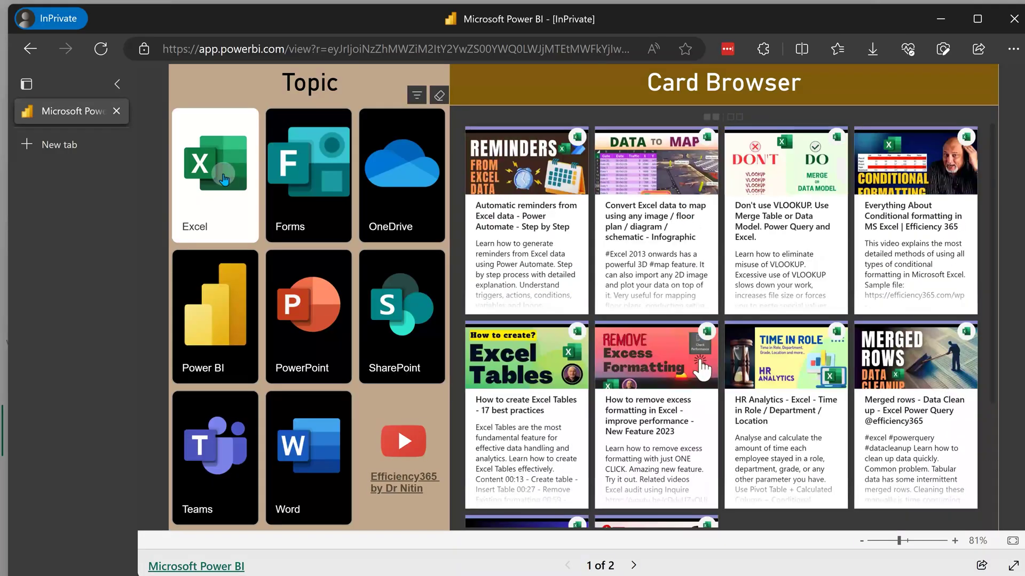
pyautogui.click(226, 181)
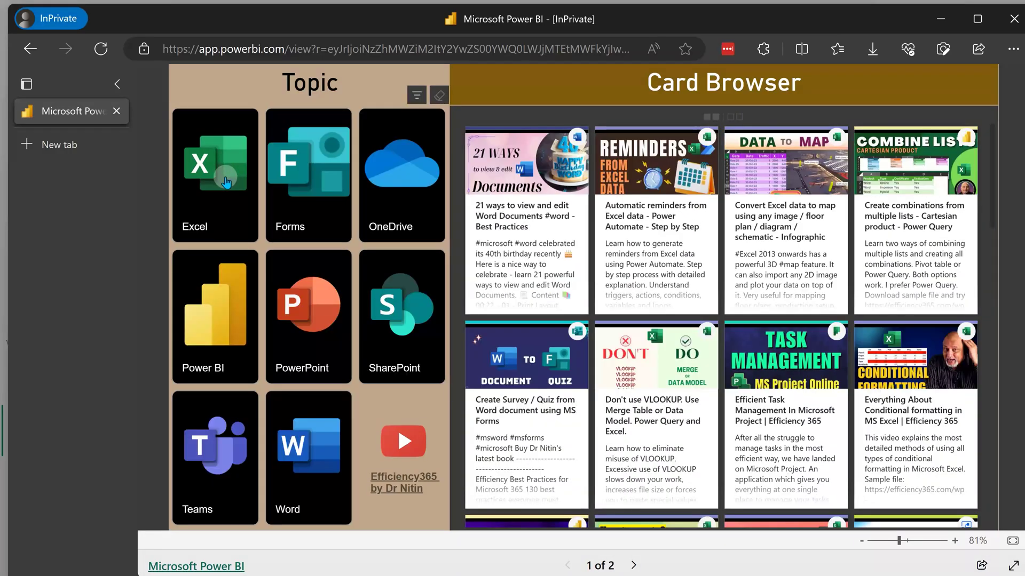